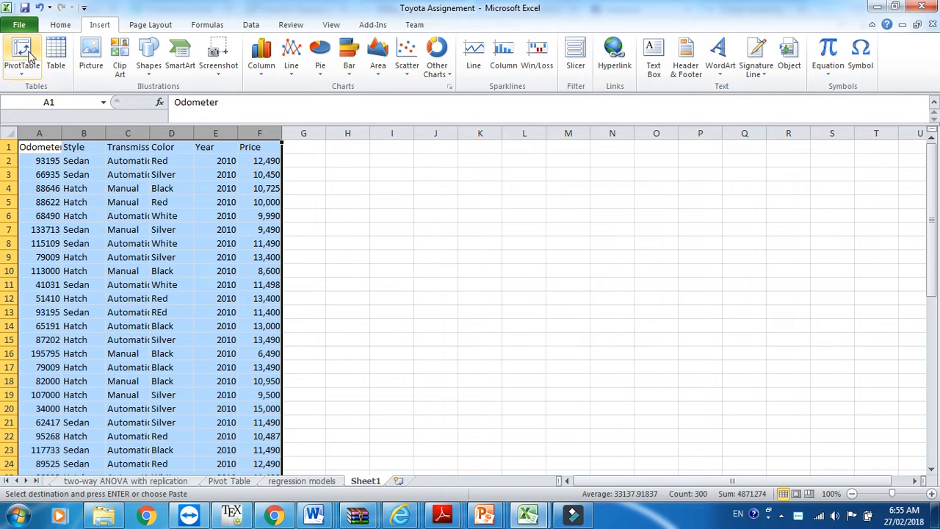
- Build a PivotTable on a new worksheet from Sheet1 columns A to F, with Transmission as columns, Year as rows and Price as values
left_click(19, 58)
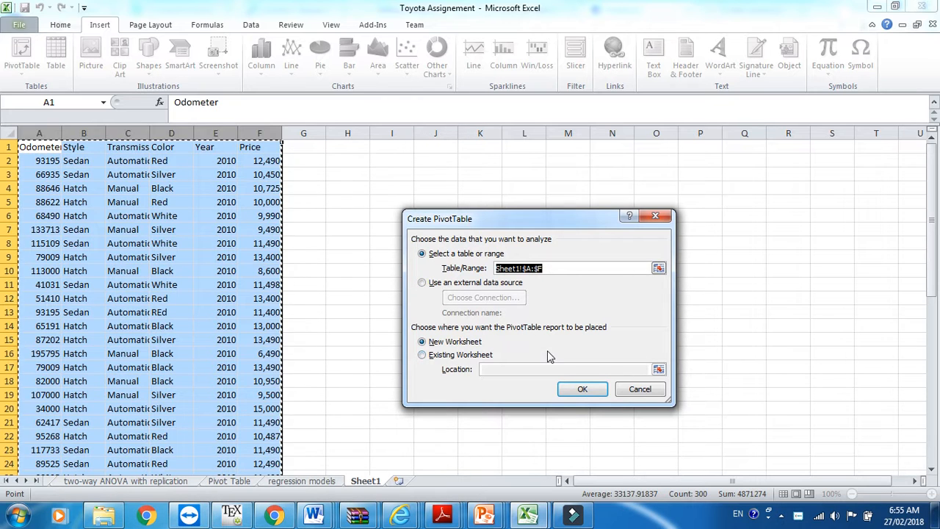
left_click(581, 389)
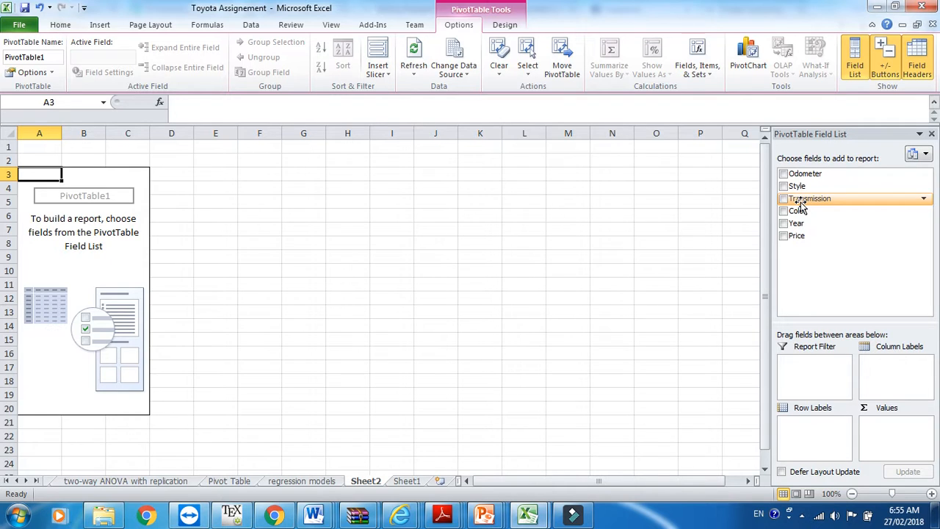
left_click_drag(800, 208, 896, 373)
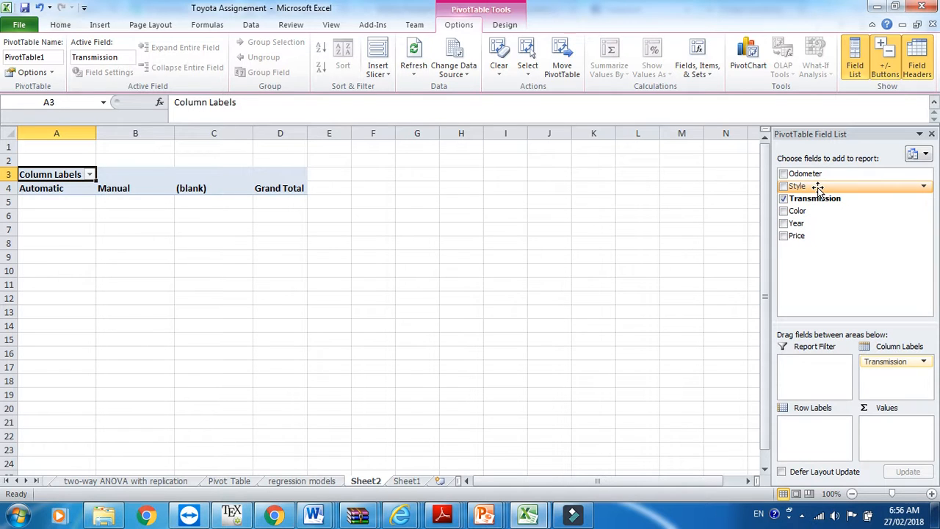
left_click_drag(811, 220, 803, 435)
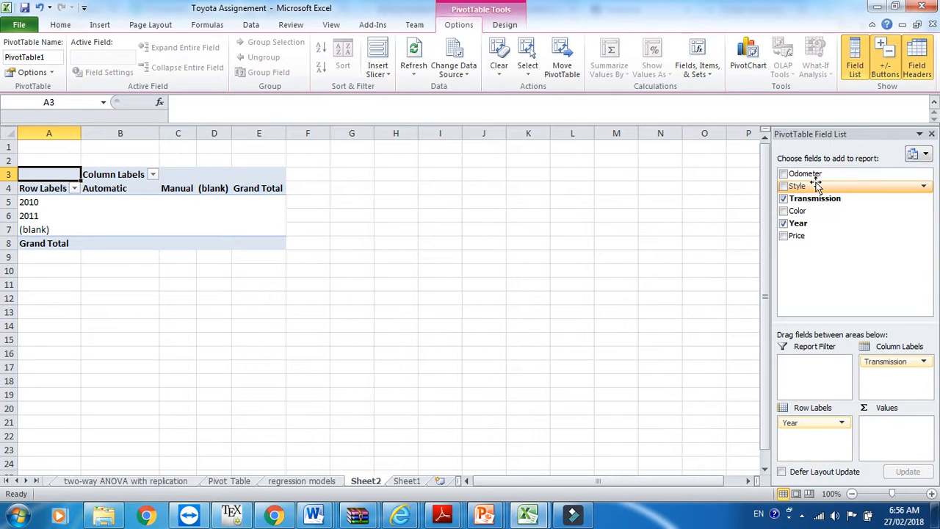
left_click_drag(813, 233, 886, 443)
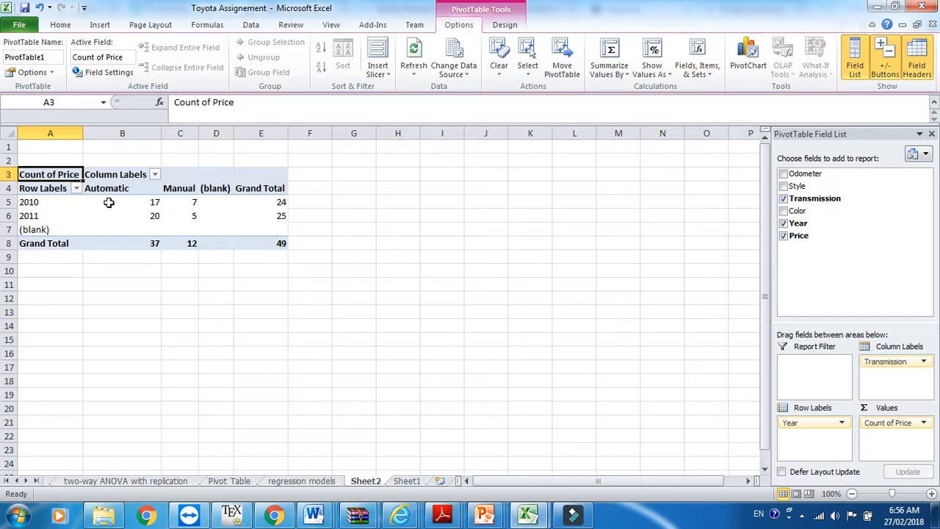
- Summarize the PivotTable's Price values by Average and inspect the 2010 Automatic and 2011 Manual cells
mouse_move(152, 204)
left_click(923, 422)
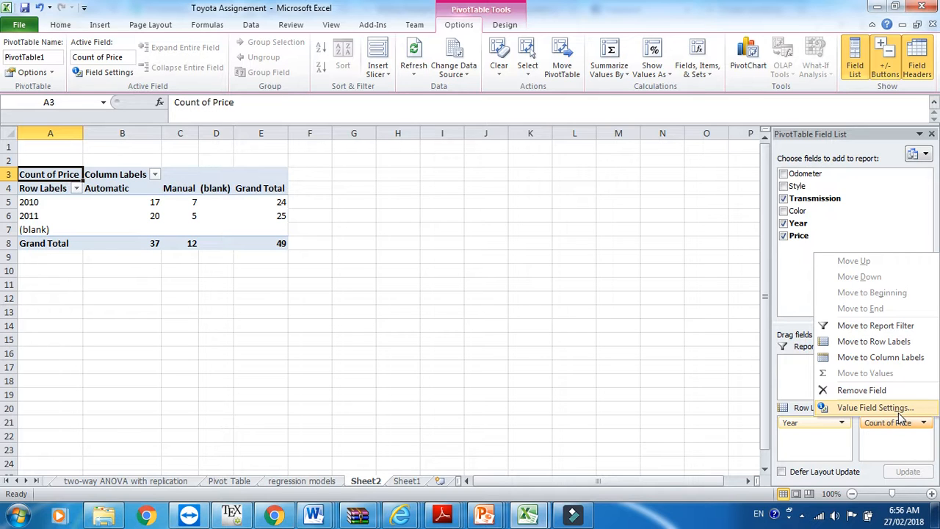
left_click(900, 408)
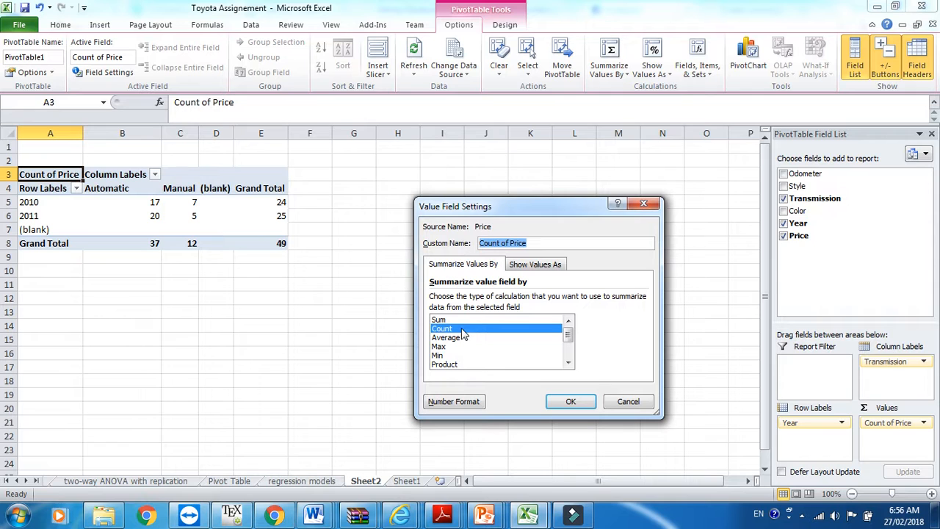
left_click(456, 339)
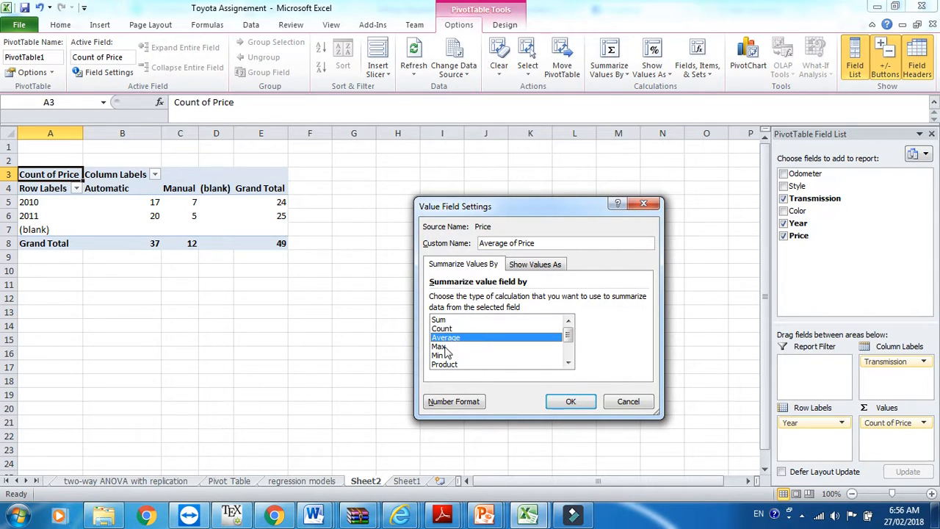
mouse_move(568, 336)
left_mouse_down()
mouse_move(569, 350)
mouse_move(566, 330)
left_mouse_up()
left_click(572, 403)
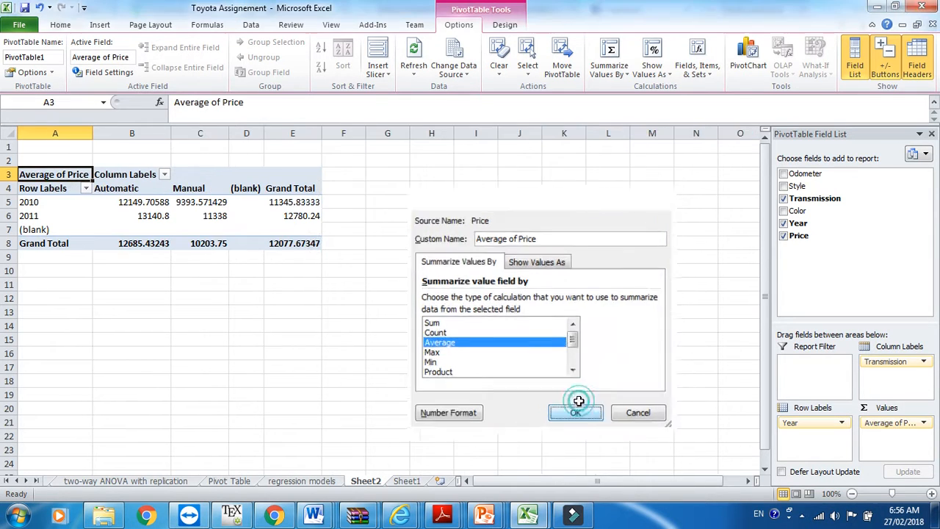
left_click(146, 202)
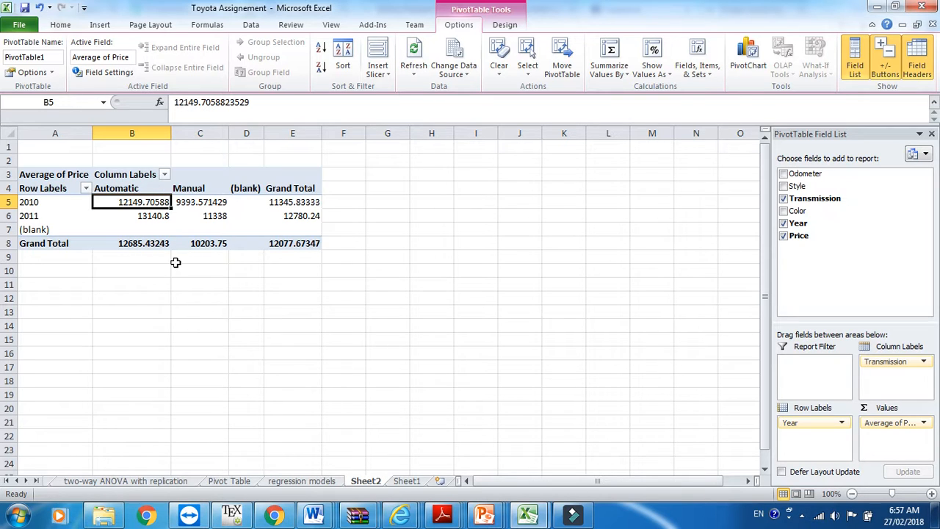
left_click(214, 217)
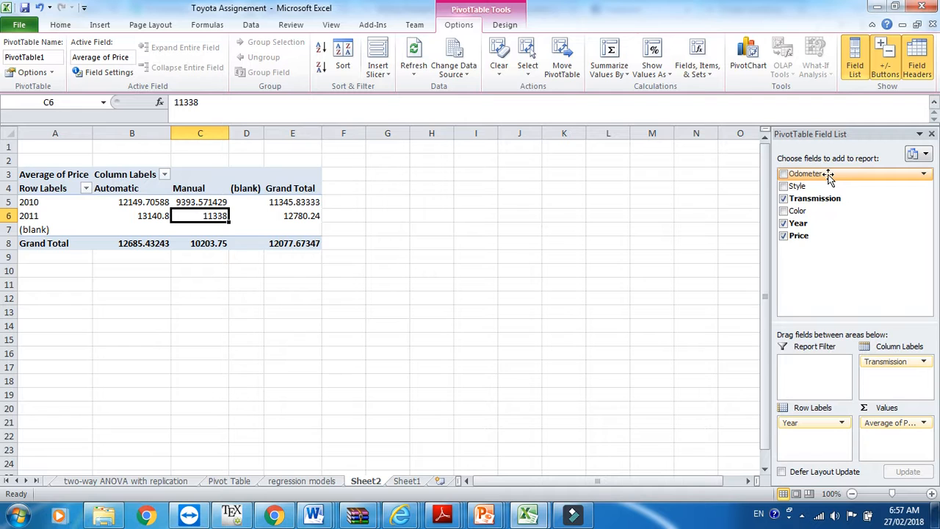
- Add Odometer as a report filter with the custom name "Odometer < 50000" and inspect the 2011 averages for both transmissions
left_click_drag(828, 176, 810, 367)
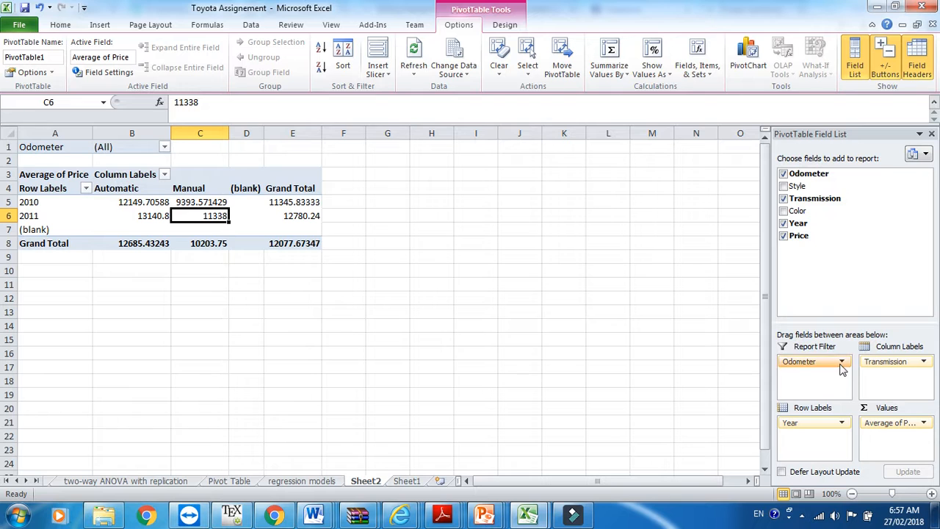
left_click(841, 363)
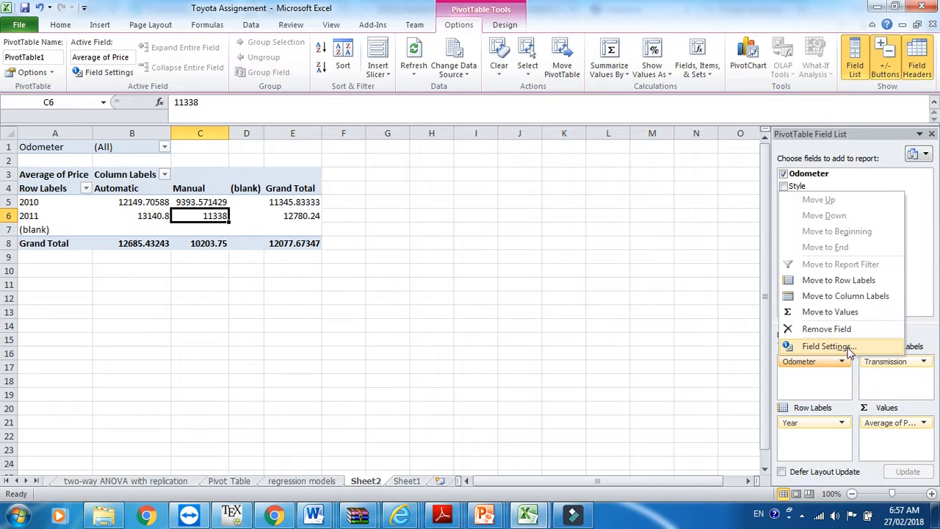
left_click(823, 346)
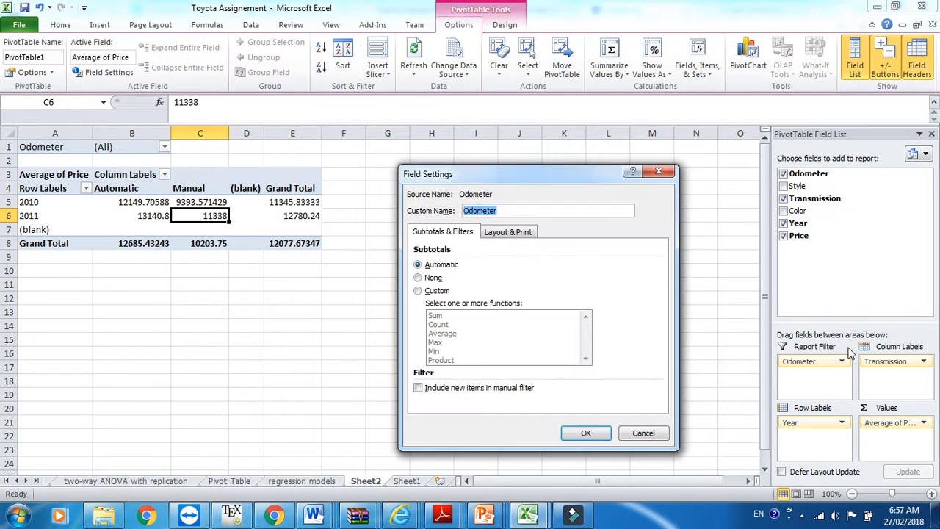
left_click(533, 213)
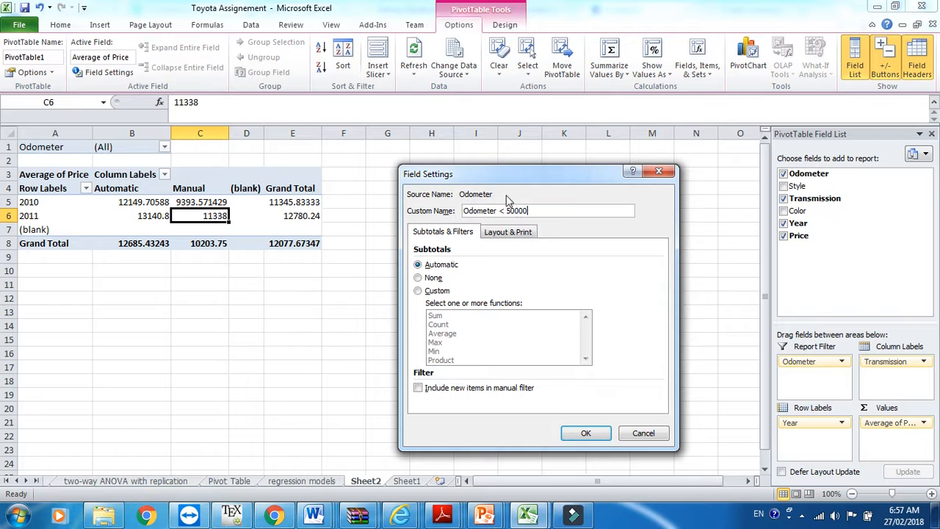
left_click(587, 432)
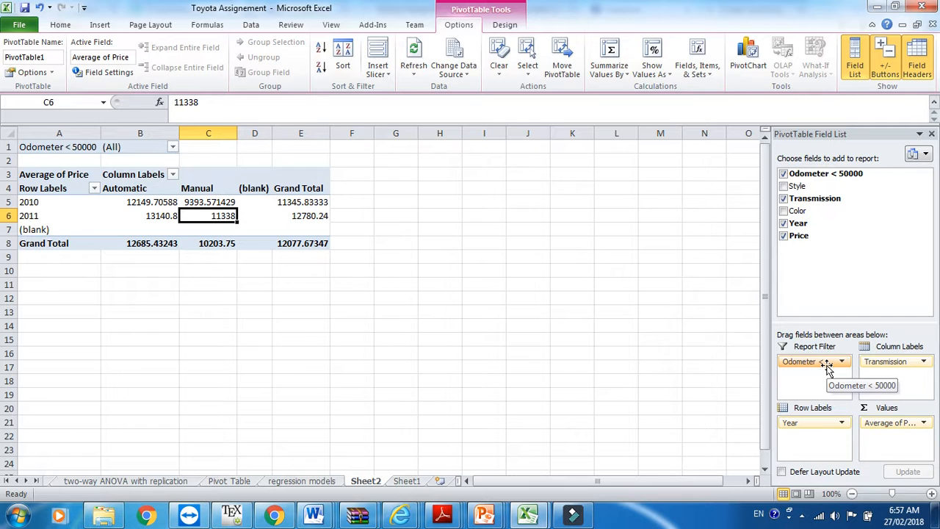
left_click(202, 215)
left_click(154, 213)
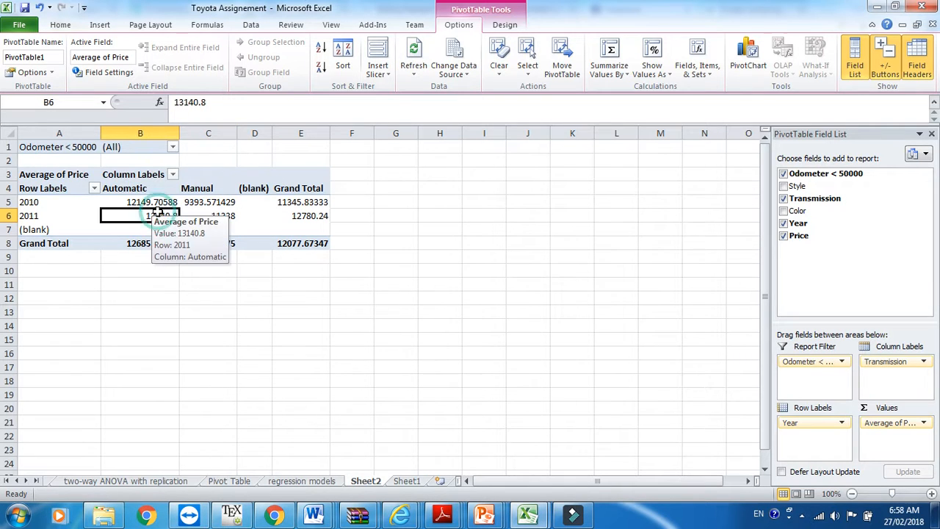
left_click(226, 214)
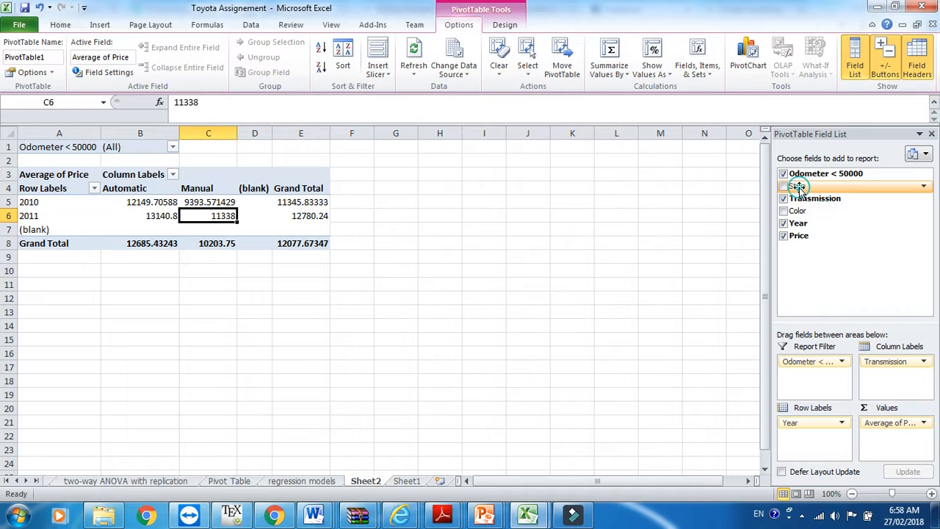
- Add Style beneath Year in the row labels, and collapse and re-expand the 2010 and 2011 groups
left_click_drag(797, 186, 803, 439)
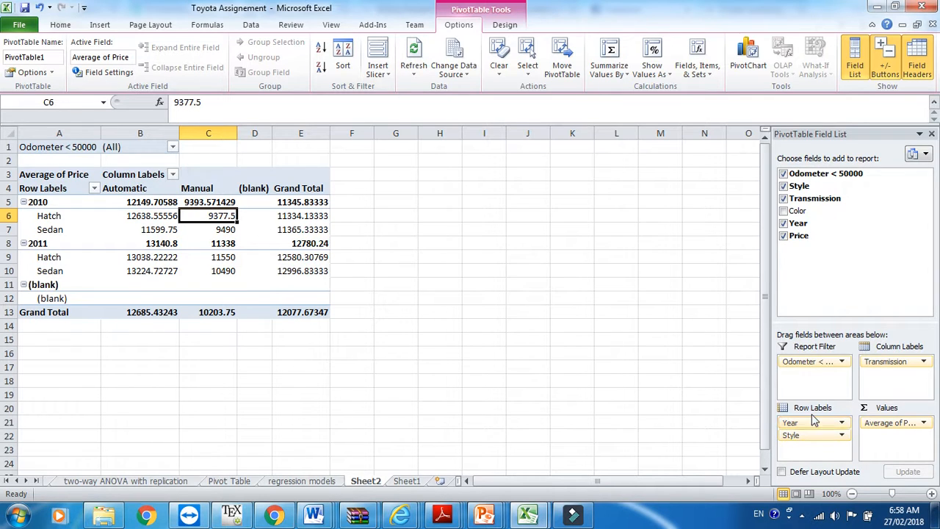
left_click(24, 202)
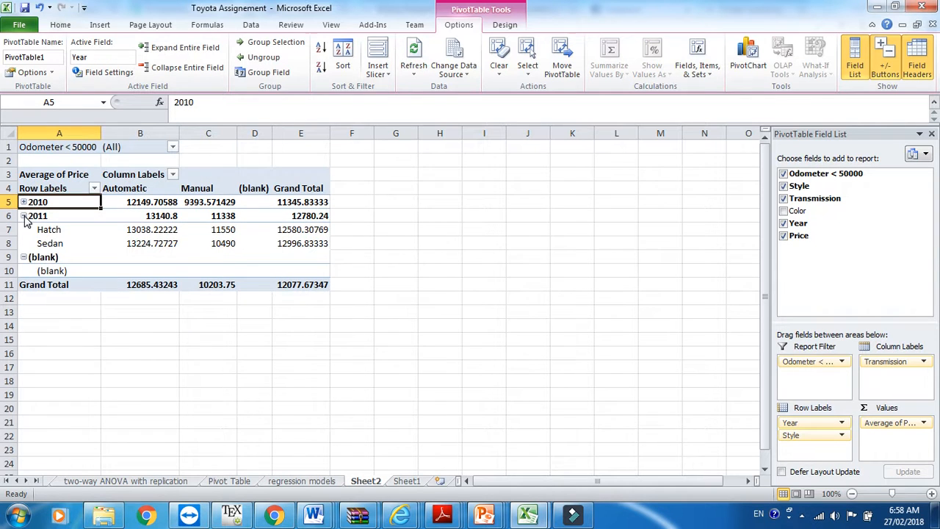
left_click(24, 217)
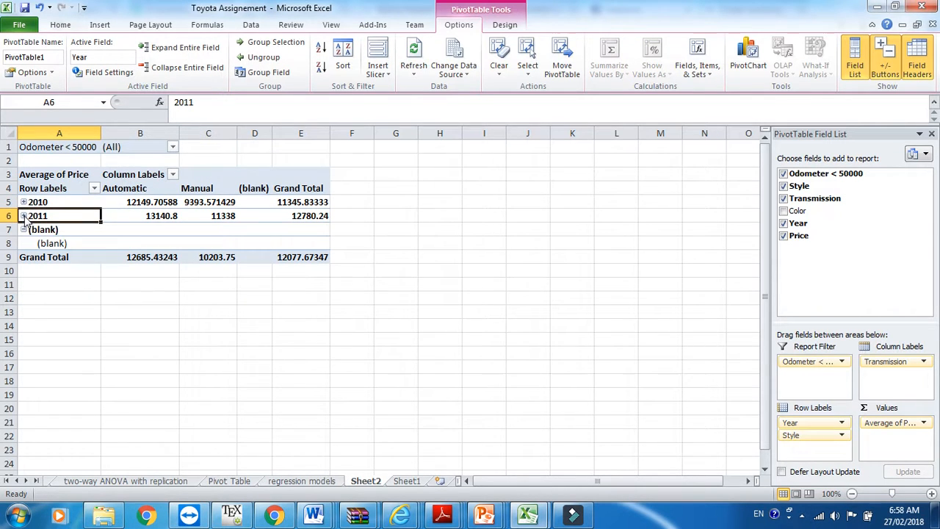
left_click(24, 202)
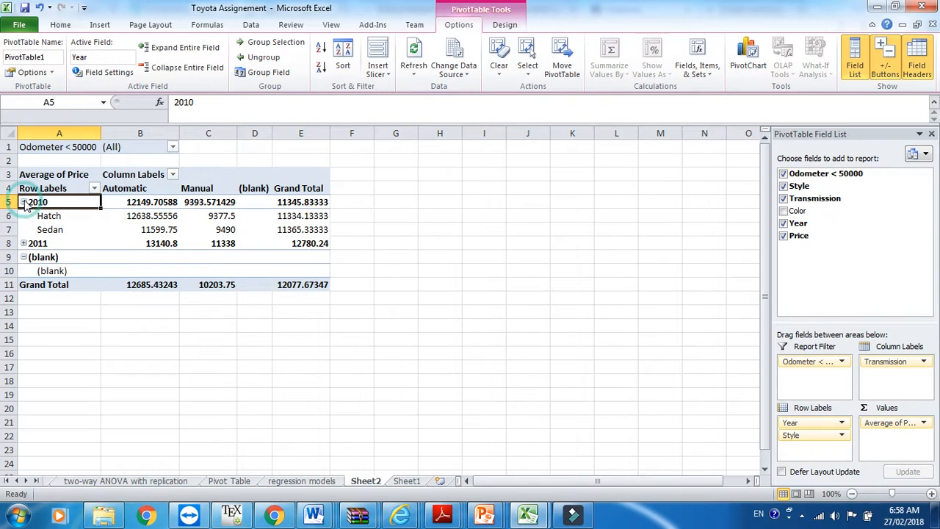
left_click(59, 216)
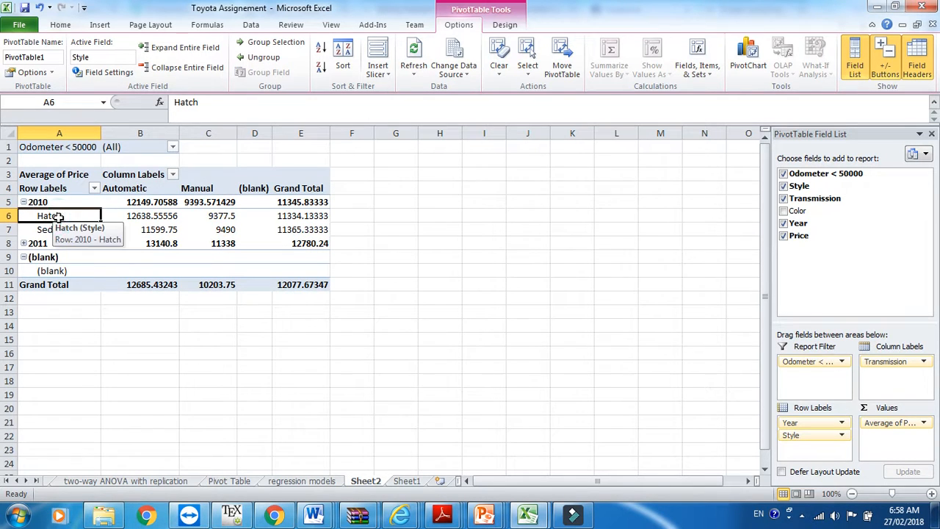
left_click(55, 230)
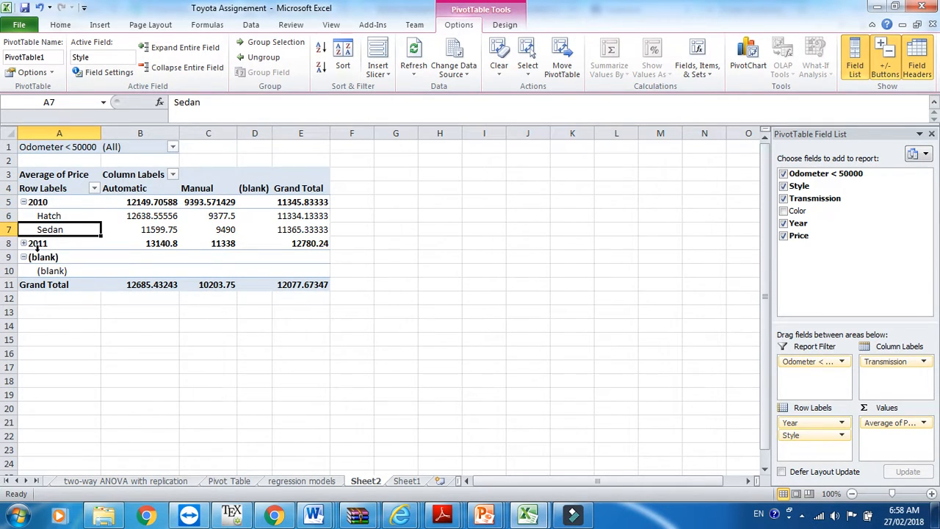
left_click(23, 243)
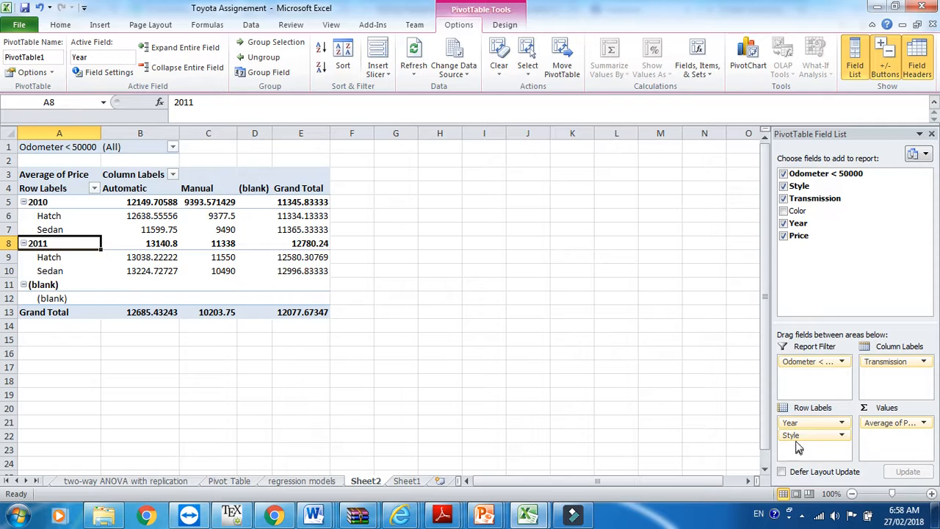
- Move Style from the row labels to the column labels beneath Transmission, and collapse and re-expand the Automatic and Manual groups
left_click_drag(797, 438, 876, 378)
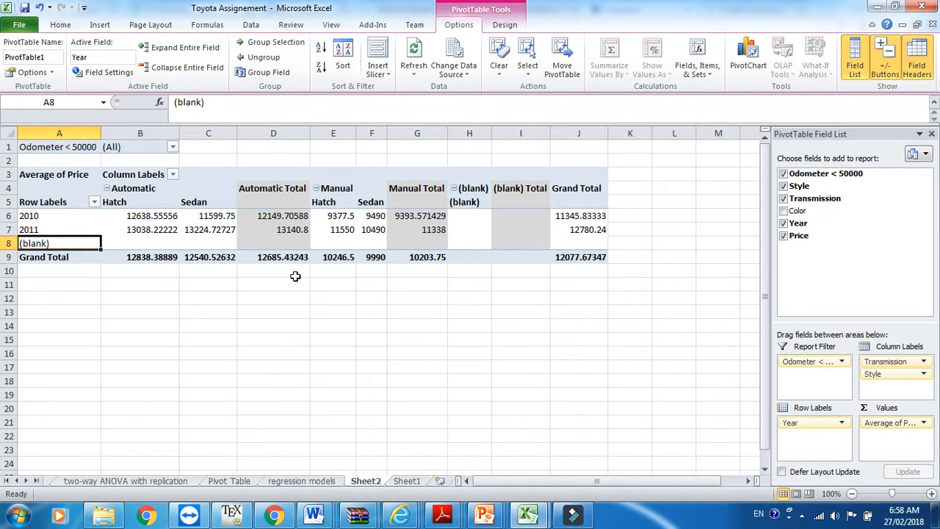
left_click(107, 189)
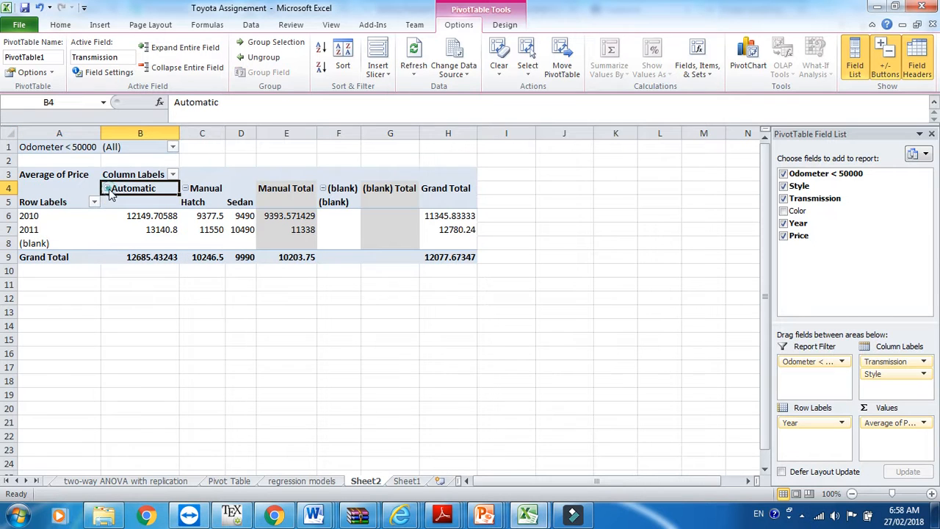
left_click(186, 189)
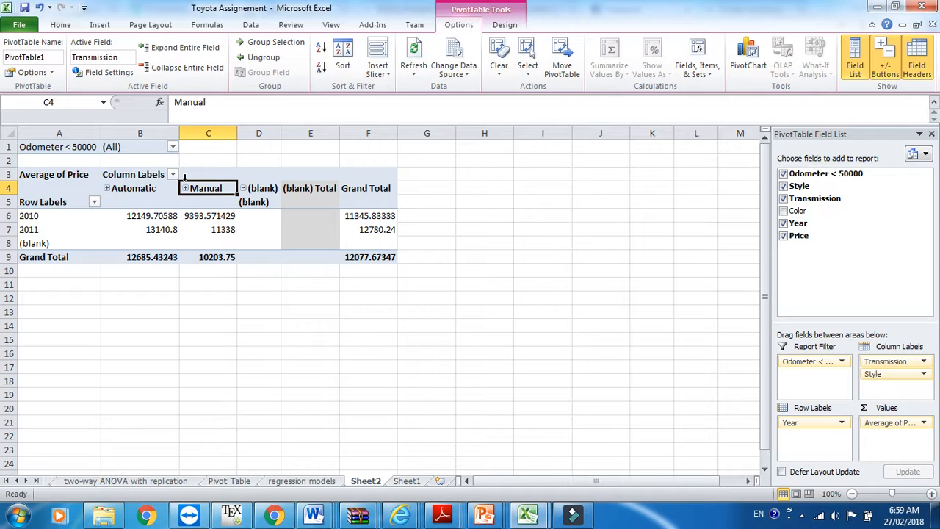
left_click(107, 188)
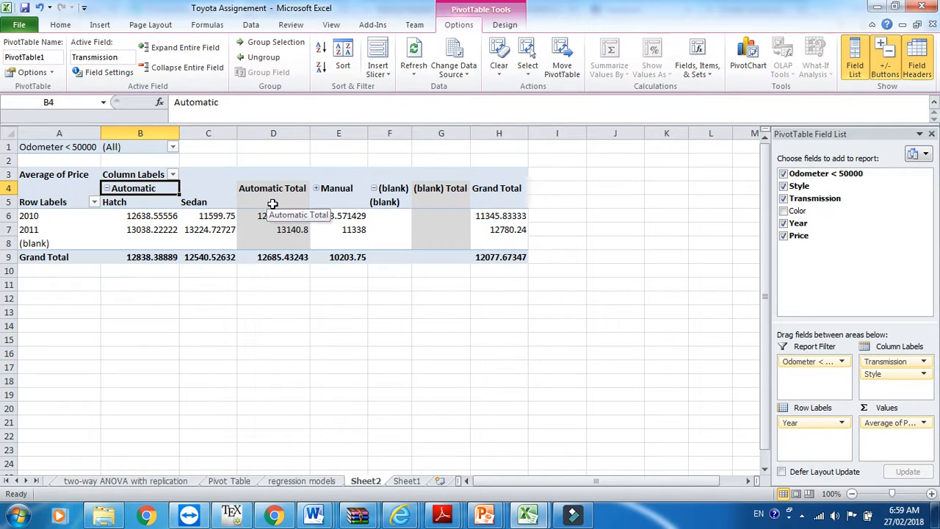
left_click(316, 189)
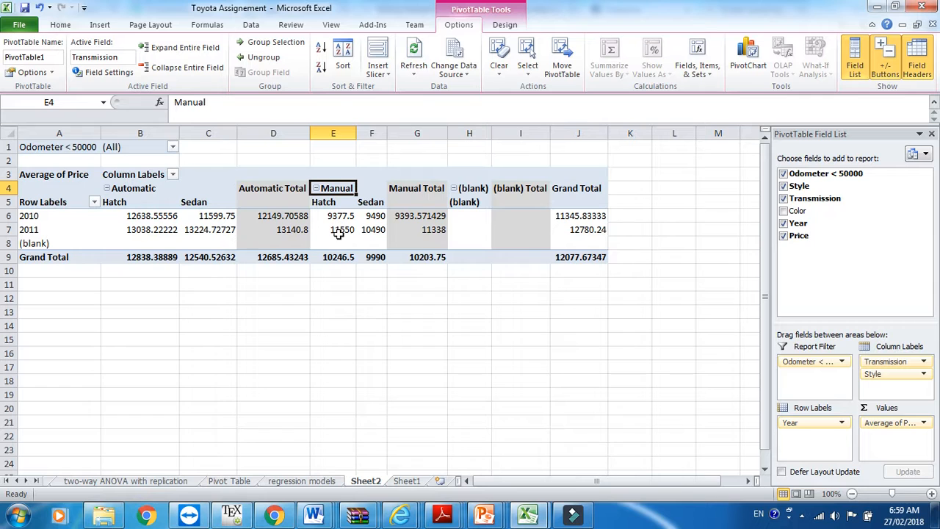